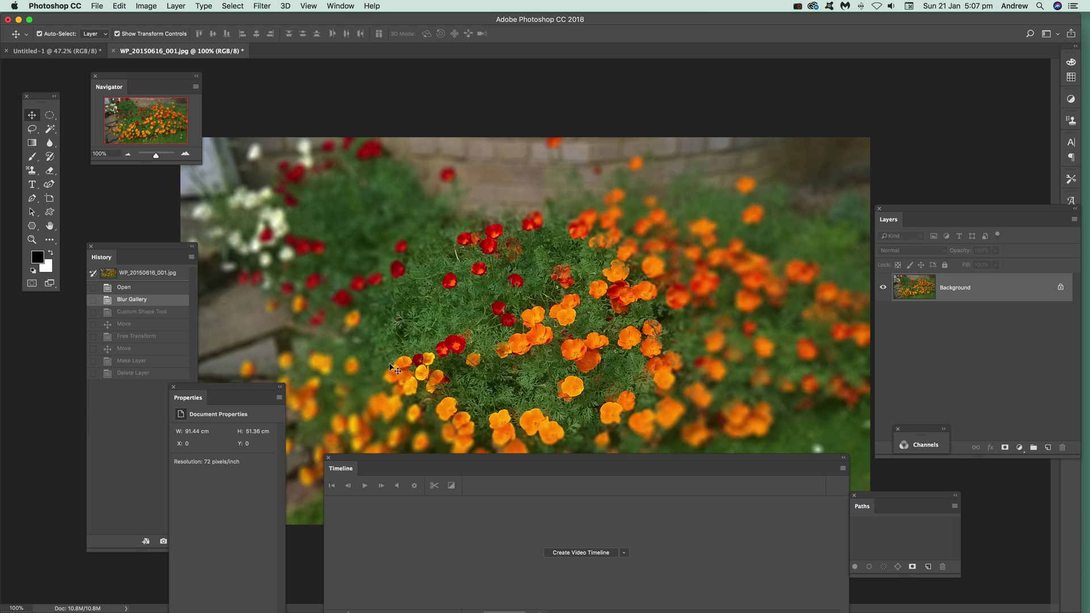
Draw a large black stemmed-flower custom shape over the photo's centre and convert the Background to Layer 0.
left_click(50, 214)
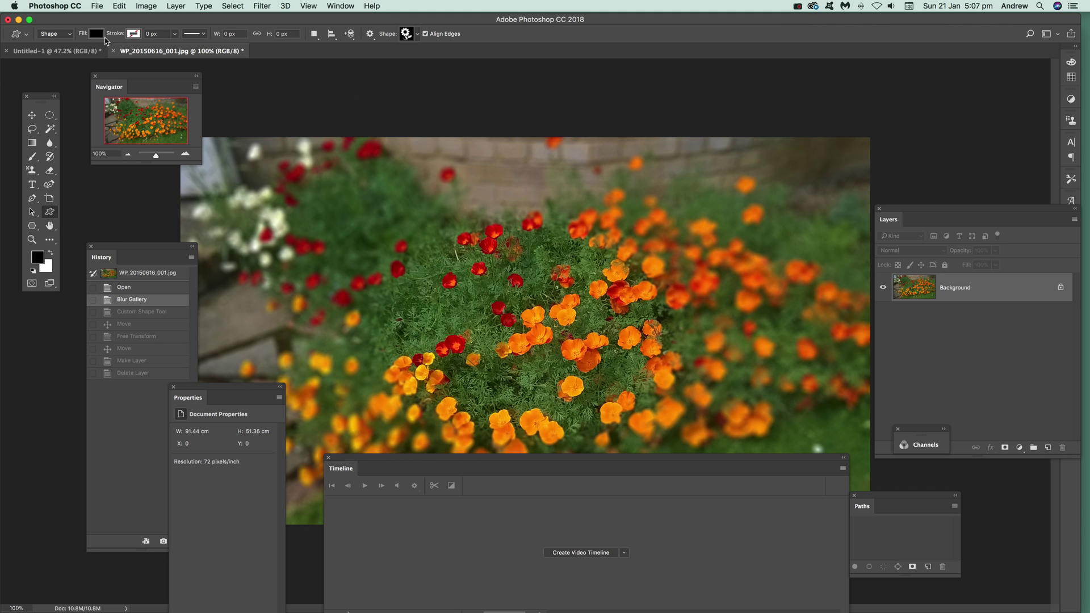
left_click(417, 35)
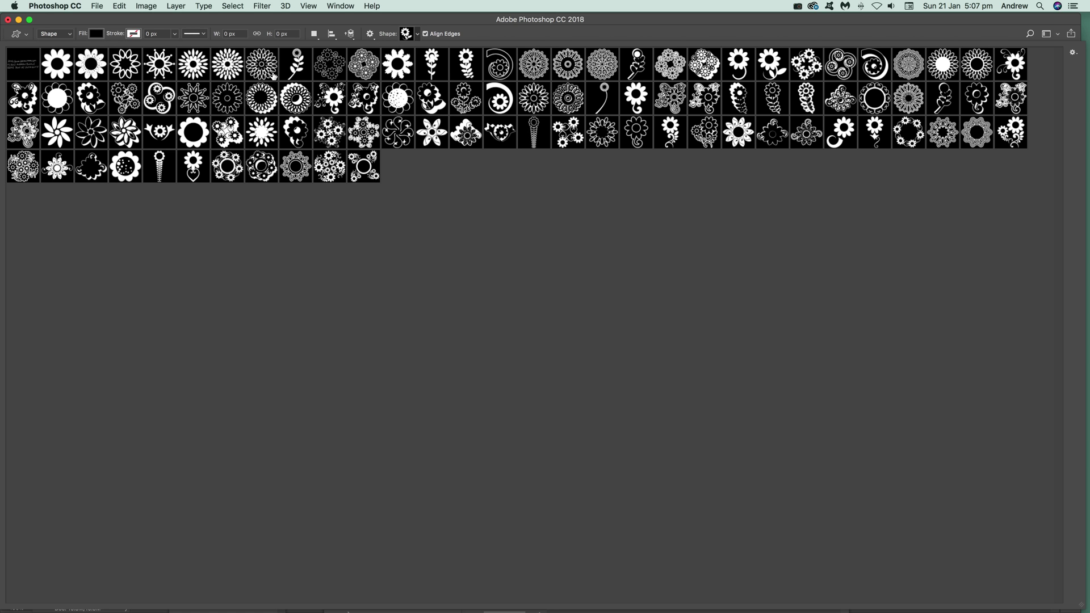
left_click(433, 70)
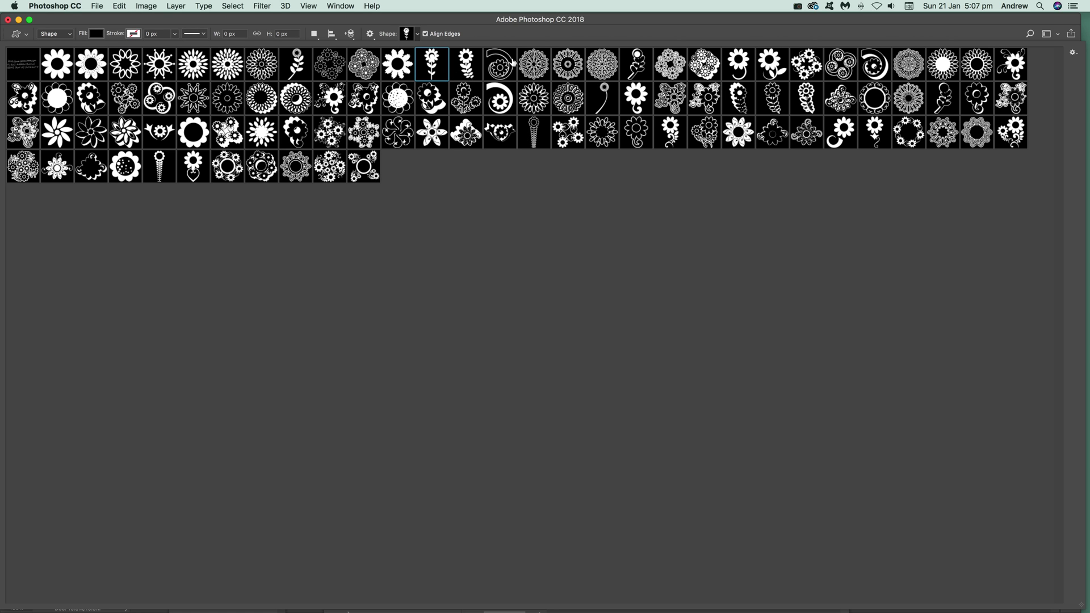
left_click(583, 39)
left_click_drag(452, 232, 604, 556)
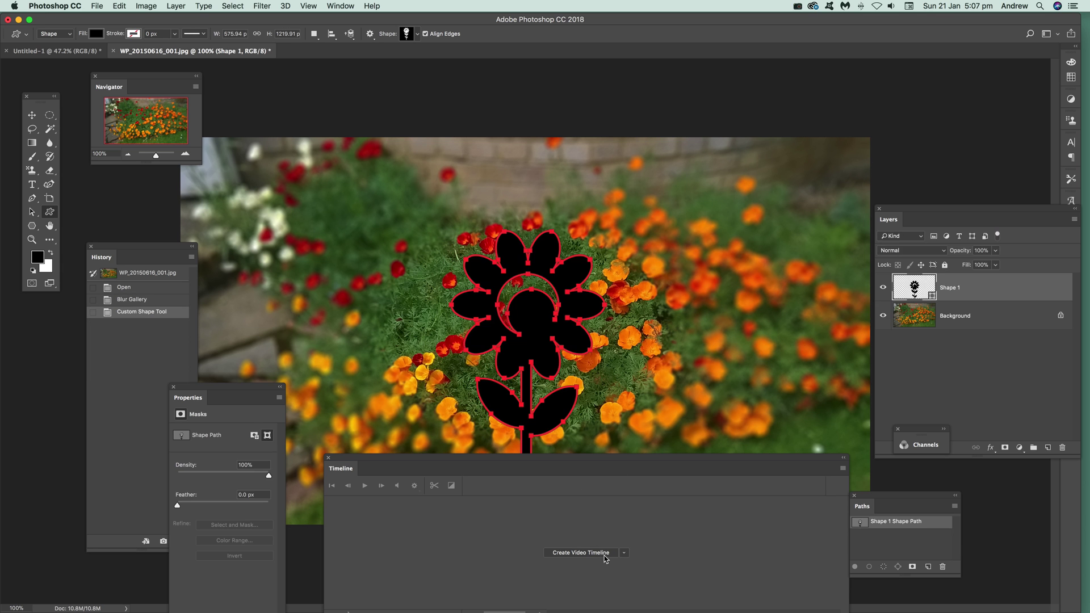
left_click(1061, 317)
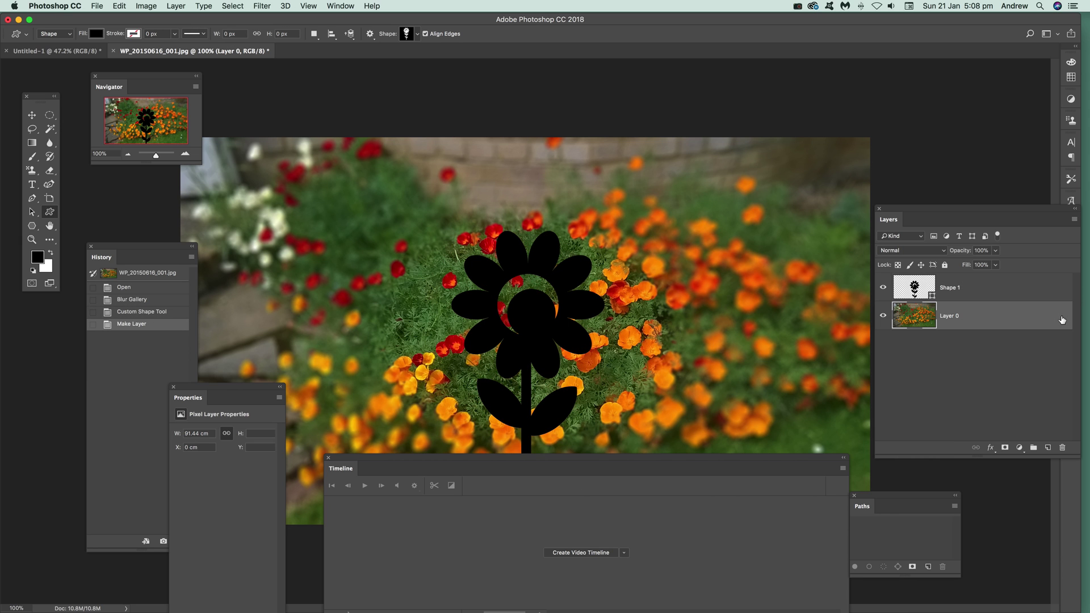
left_click(958, 287)
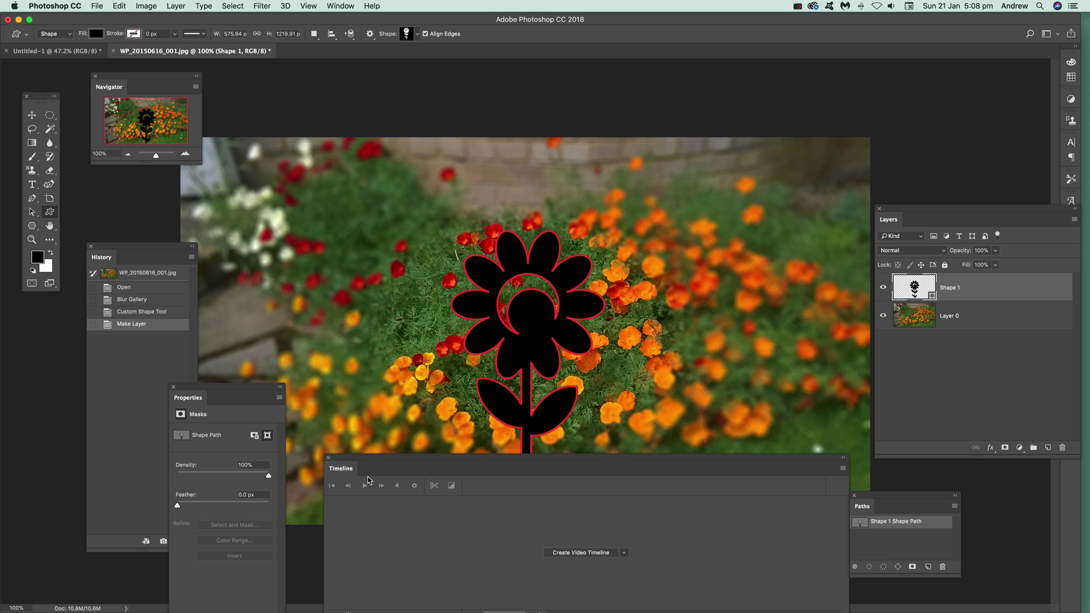
Create a video timeline holding Shape 1 and Layer 0 as clips of about five seconds.
left_click(342, 6)
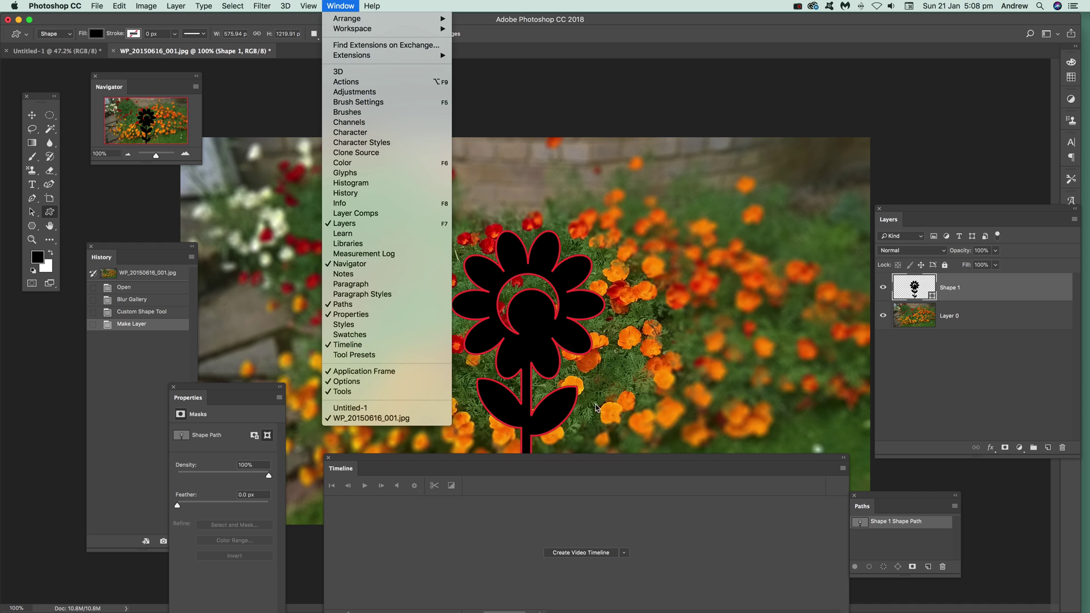
left_click(705, 523)
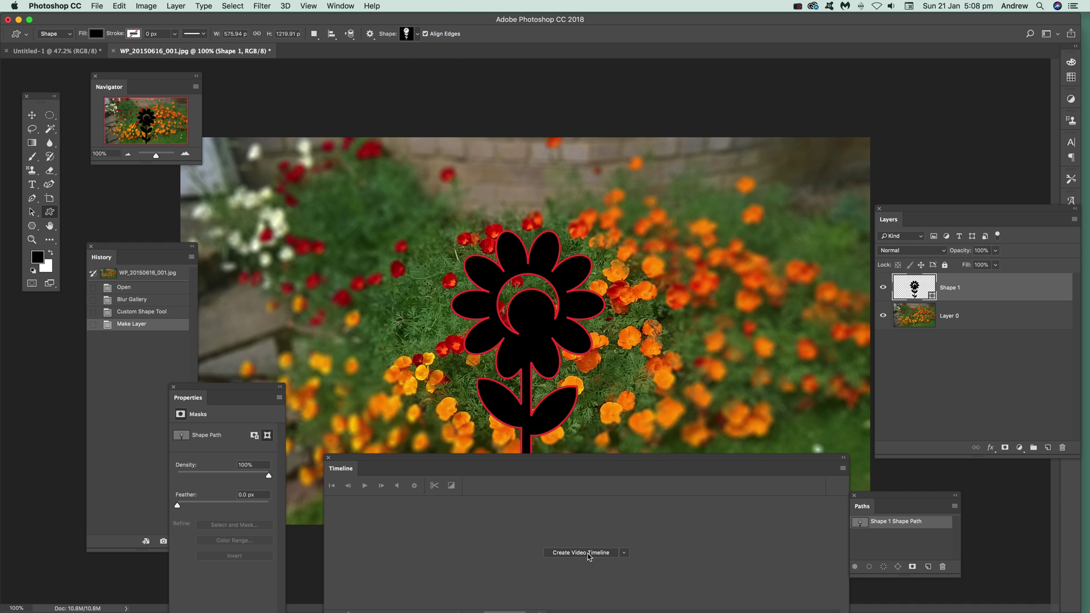
left_click(588, 555)
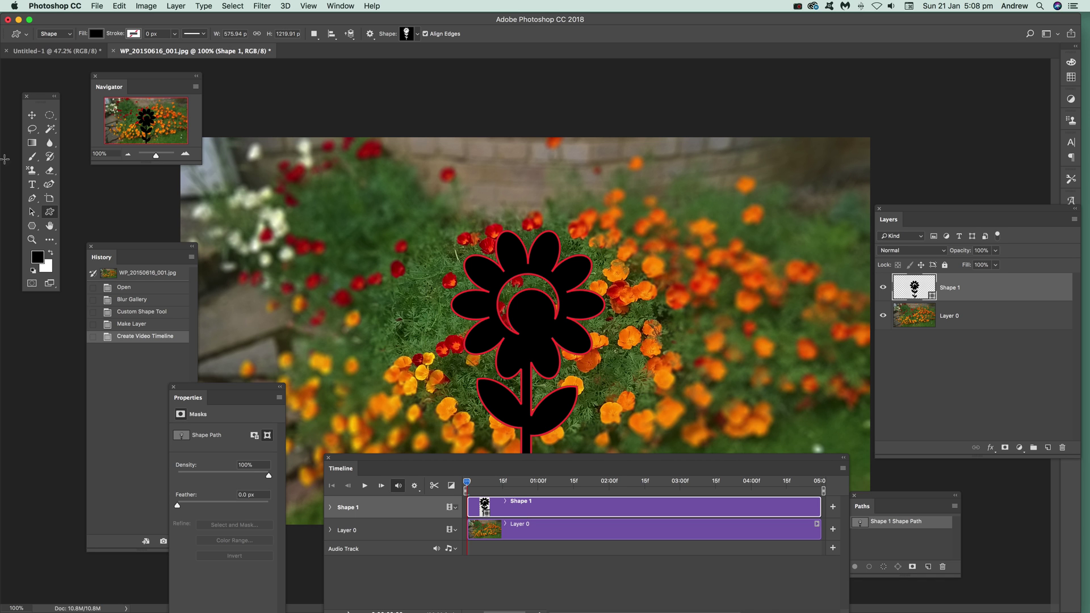
Trim the Shape 1 clip to about half a second and rotate the flower about -27°, shifted left.
left_click(32, 115)
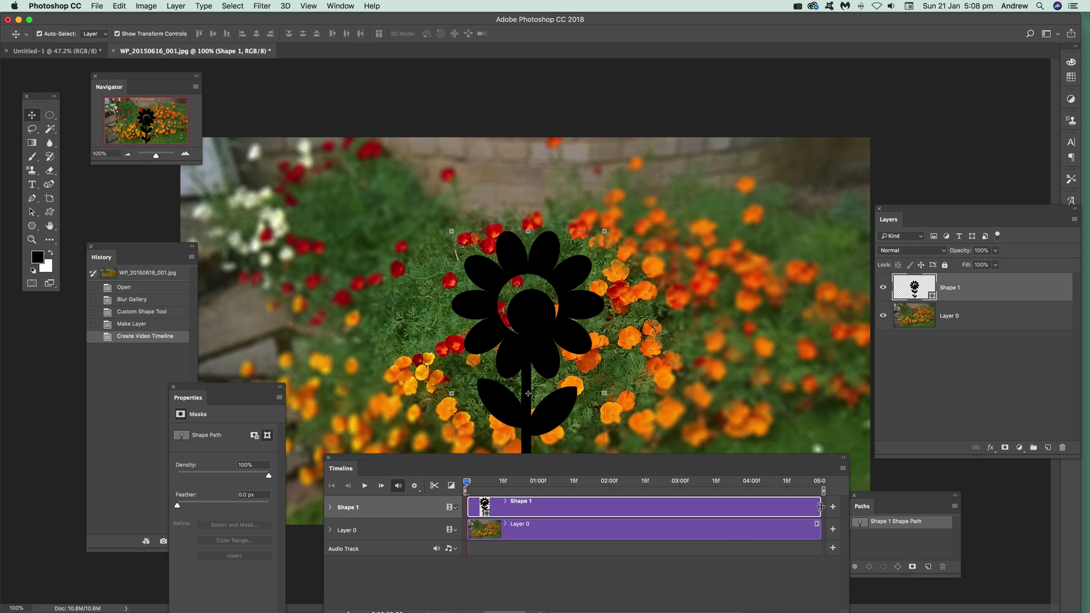
left_click_drag(820, 502, 503, 507)
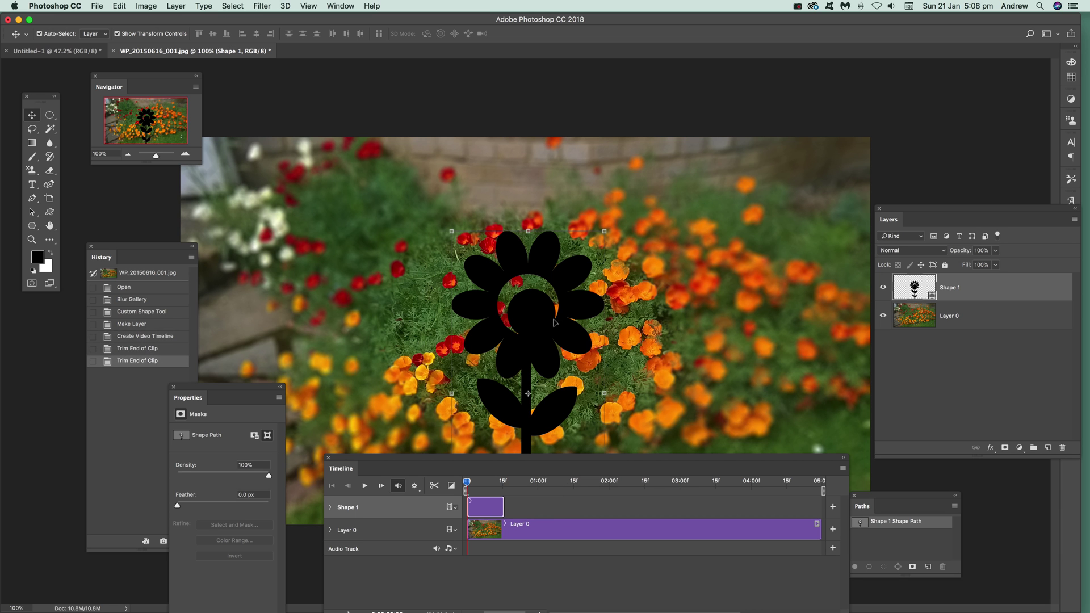
left_click(545, 313)
left_click_drag(609, 224, 552, 200)
left_click_drag(525, 261, 430, 293)
key("Return")
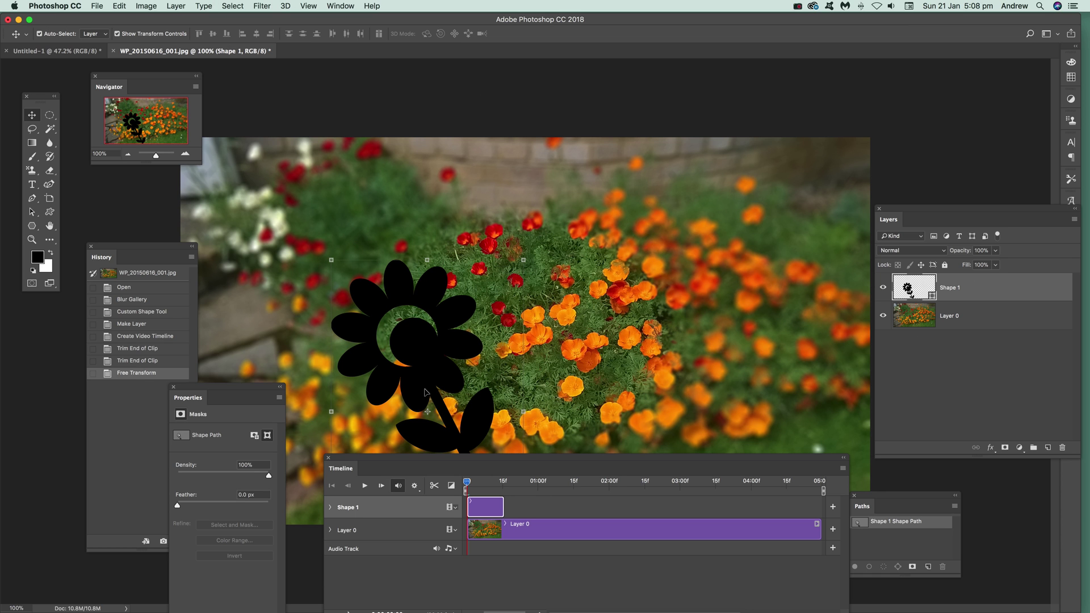
left_click_drag(470, 486, 491, 486)
Duplicate the flower layer as Shape 1 copy.
left_click(176, 6)
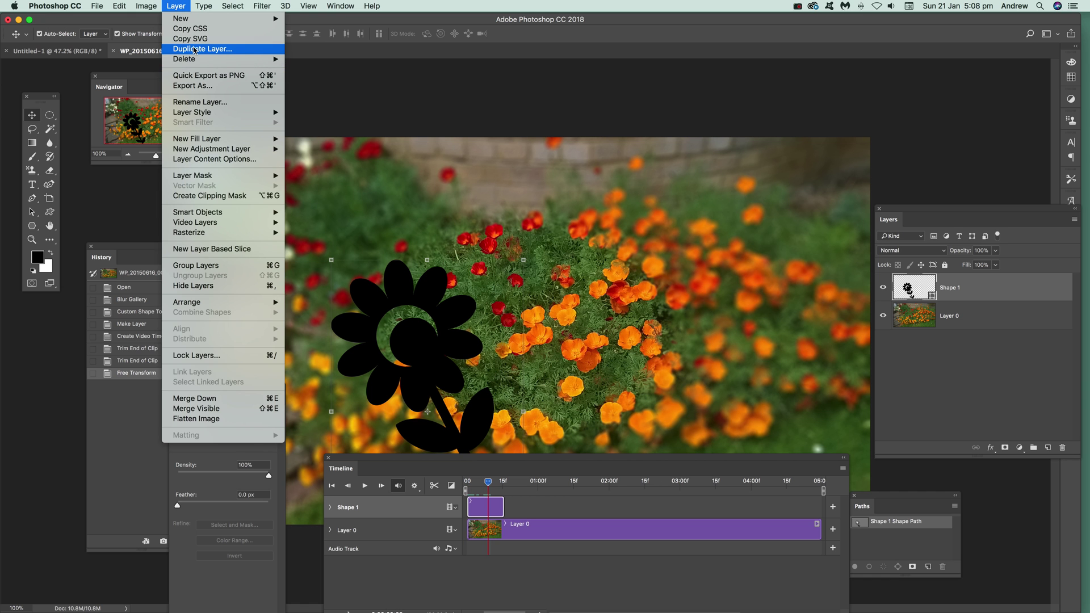
left_click(194, 49)
left_click(647, 262)
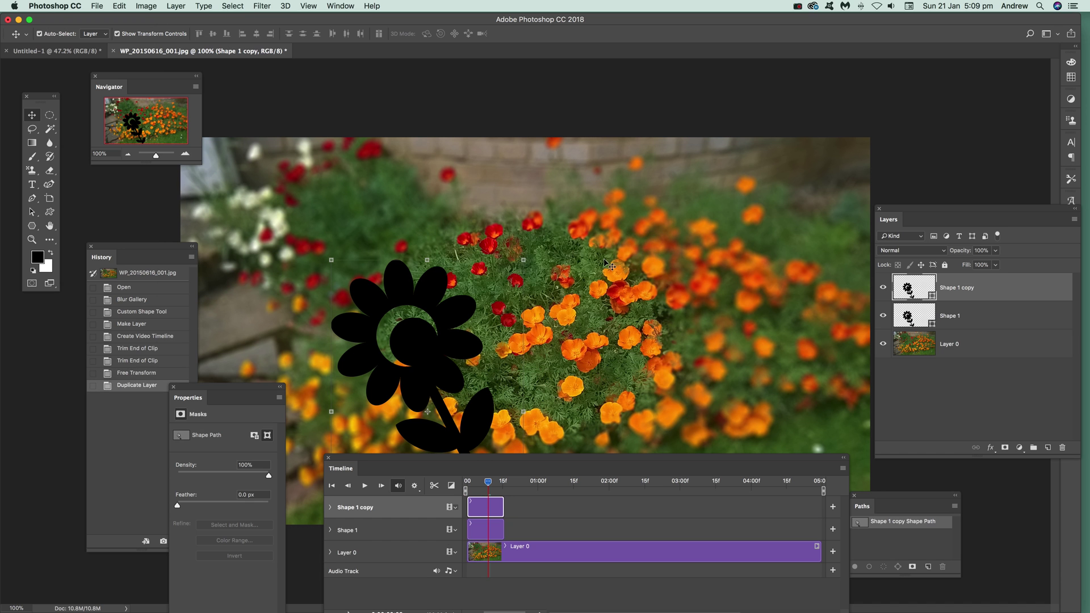
Rotate the copy about 31° to the right, shift it right, and start its clip after Shape 1's.
left_click_drag(533, 250, 670, 295)
left_click_drag(471, 296, 529, 295)
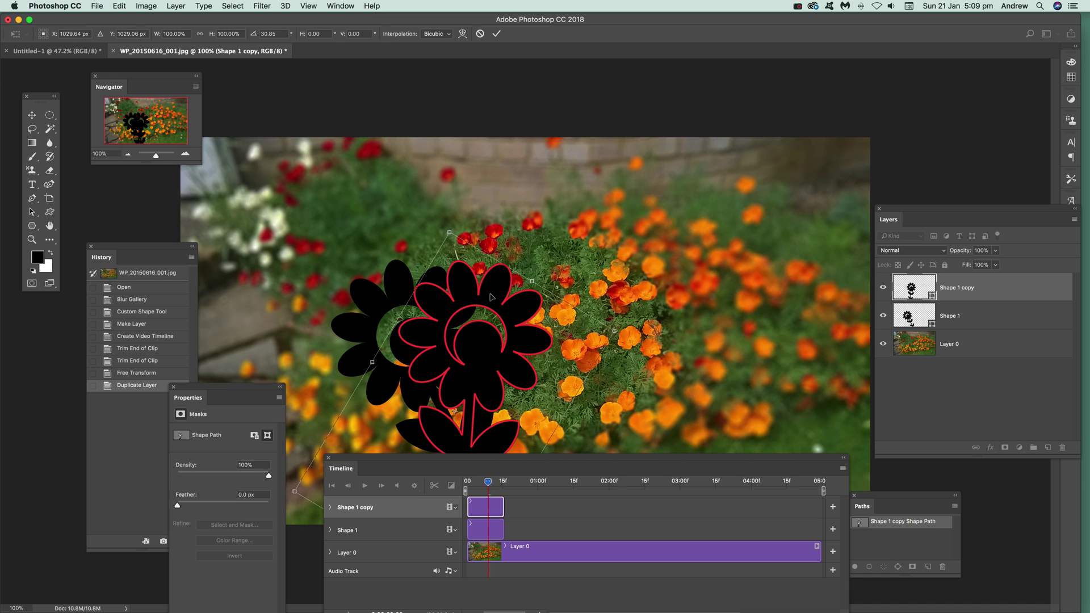
key("Return")
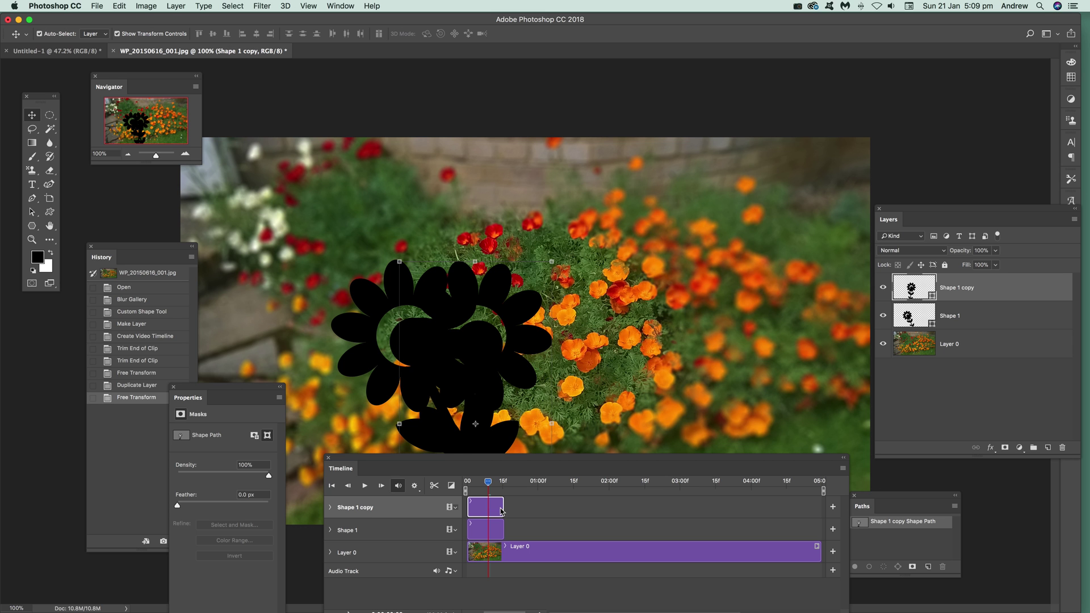
left_click_drag(497, 511, 523, 486)
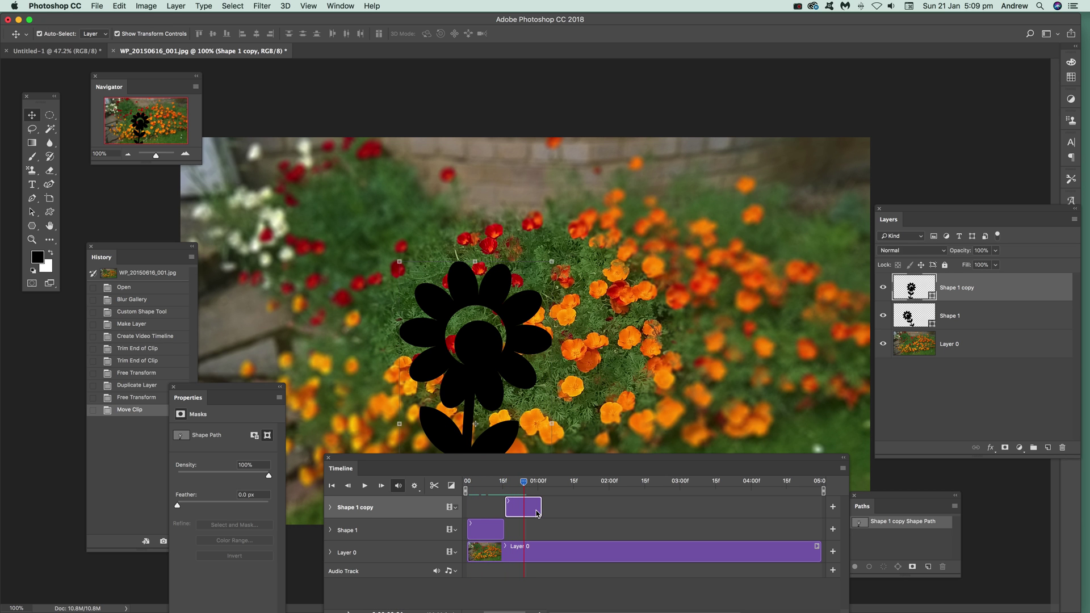
Duplicate Shape 1 copy as Shape 1 copy 2, undoing an accidental shift of the photo.
left_click(176, 7)
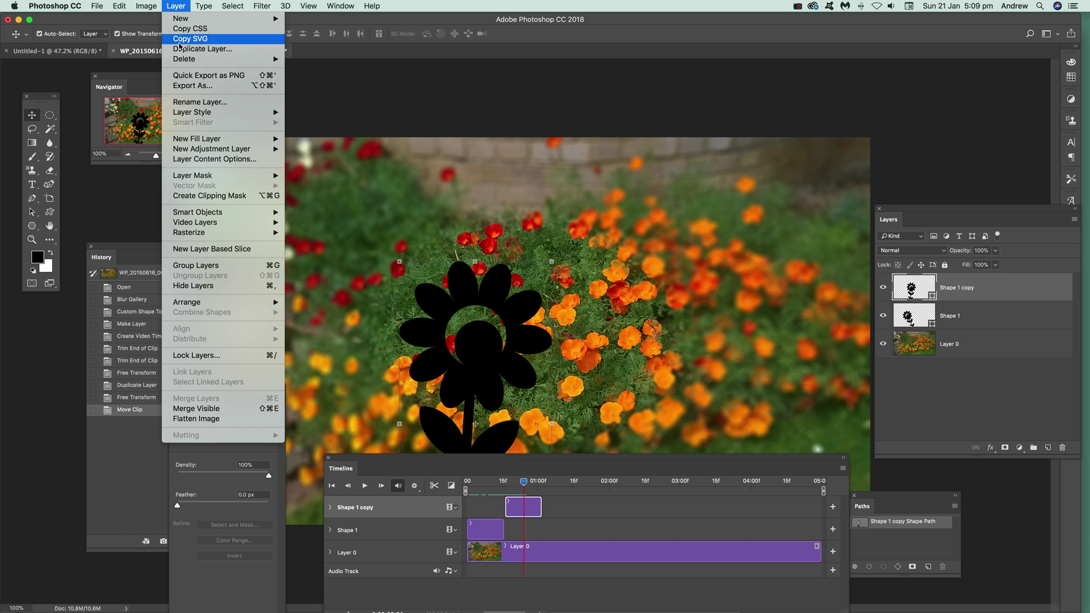
left_click(182, 44)
left_click(646, 263)
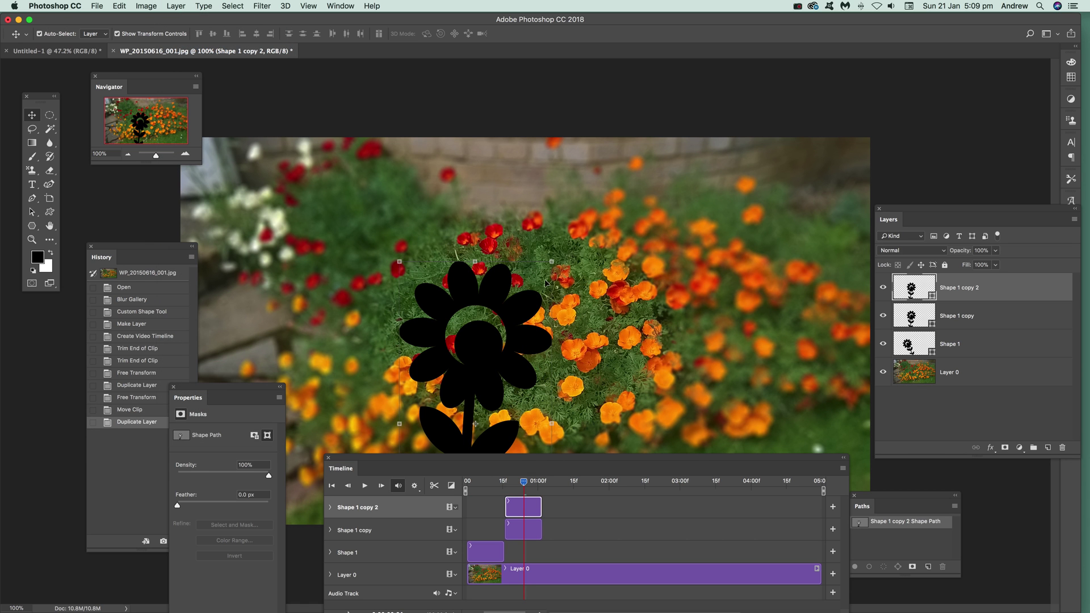
left_click_drag(563, 252, 595, 260)
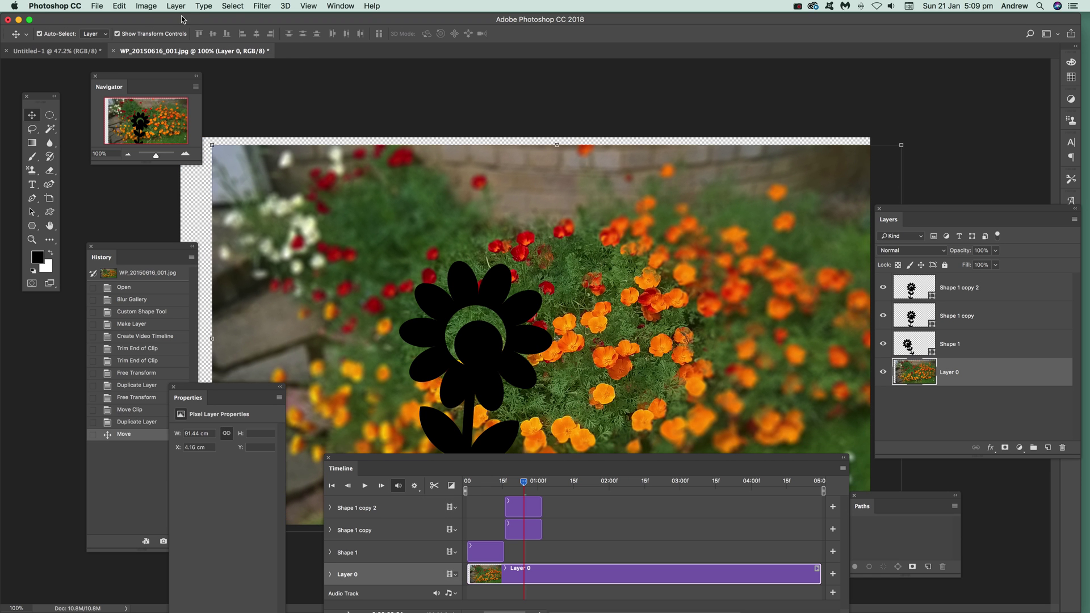
left_click(125, 10)
left_click(124, 19)
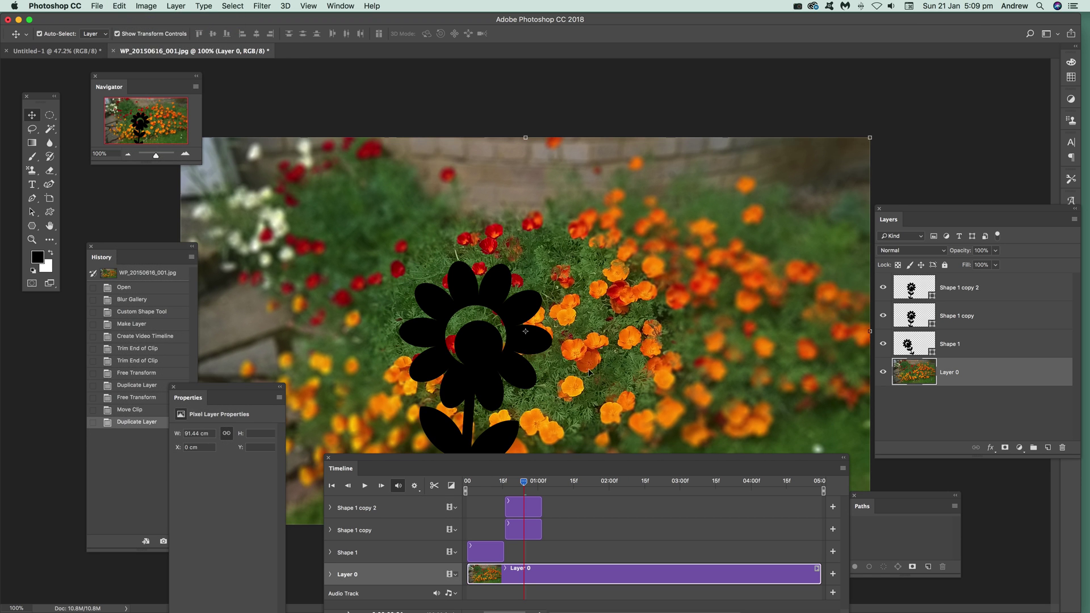
Start the Shape 1 copy 2 clip after the previous clip and move the playhead into it.
left_click(534, 511)
left_click_drag(534, 510, 570, 512)
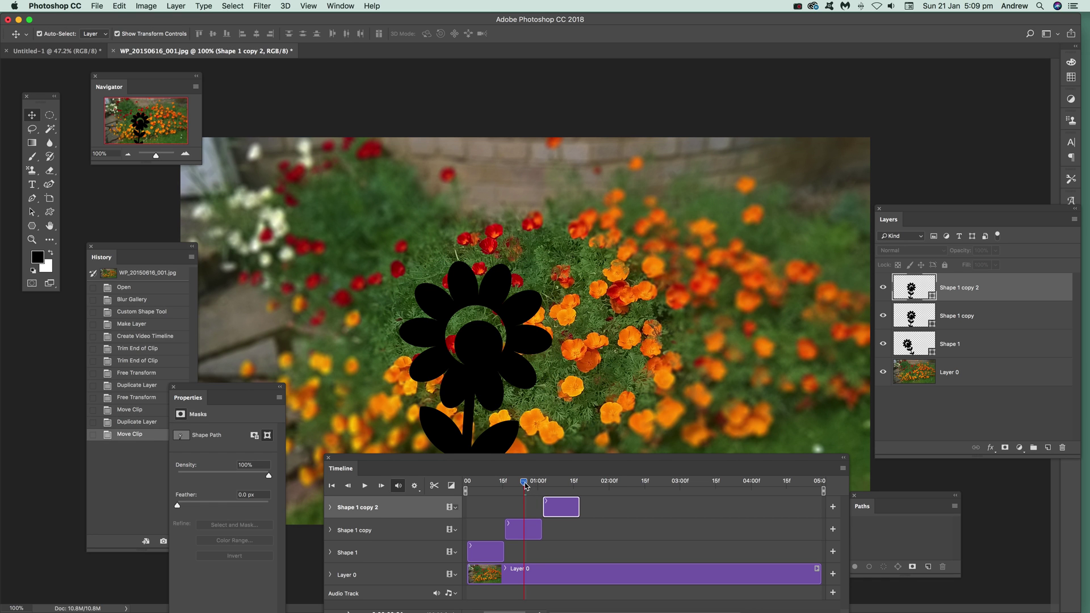
left_click_drag(525, 485, 559, 484)
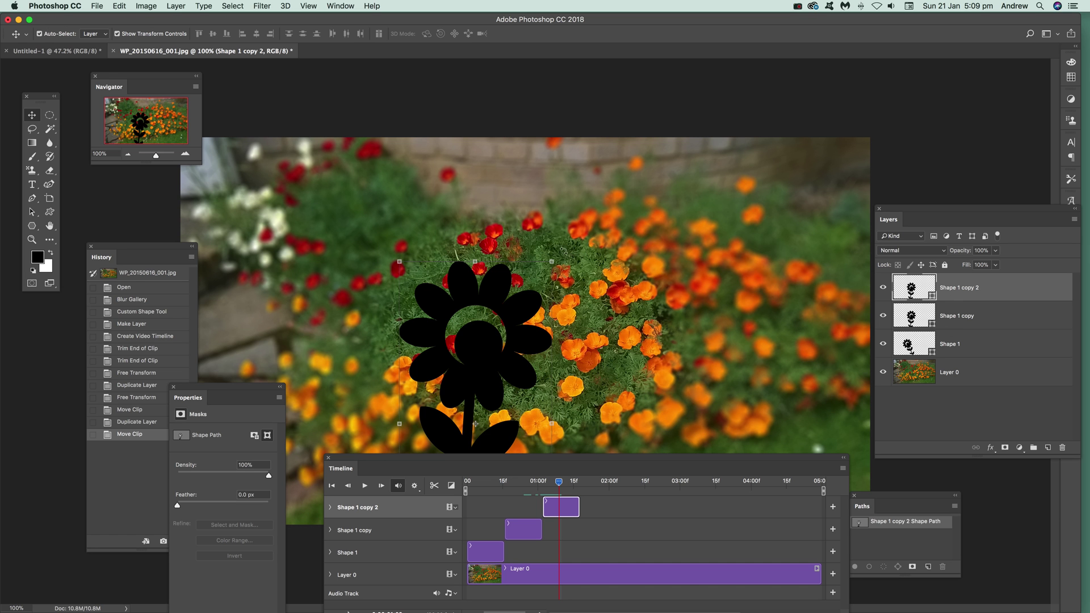
Tilt the third flower about 17°, shift it right and slightly down, and commit the transform.
left_click_drag(562, 253, 588, 284)
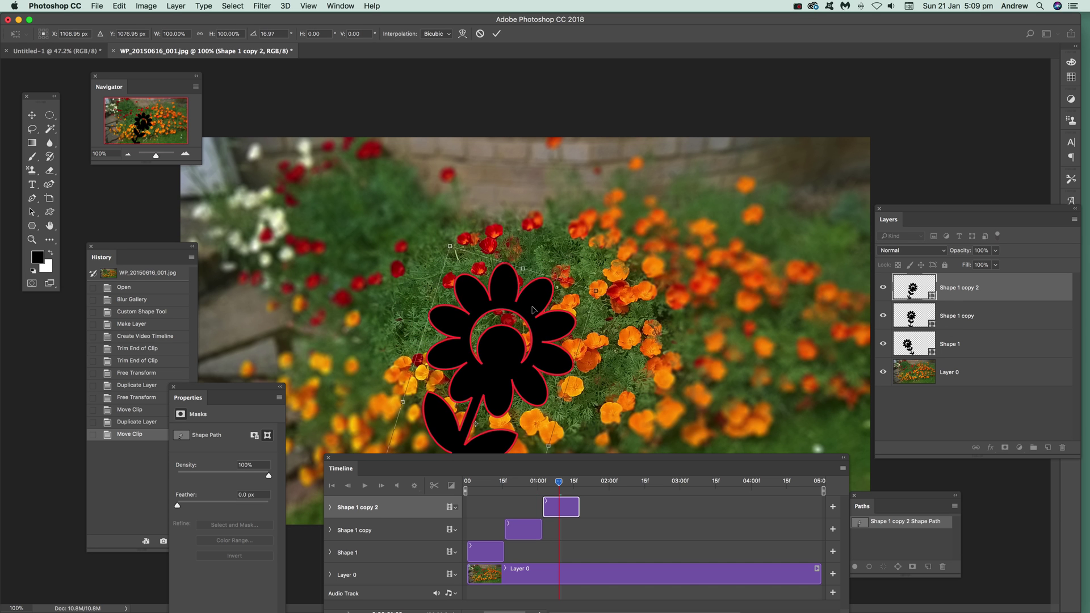
left_click_drag(503, 303, 556, 315)
left_click_drag(481, 456, 697, 430)
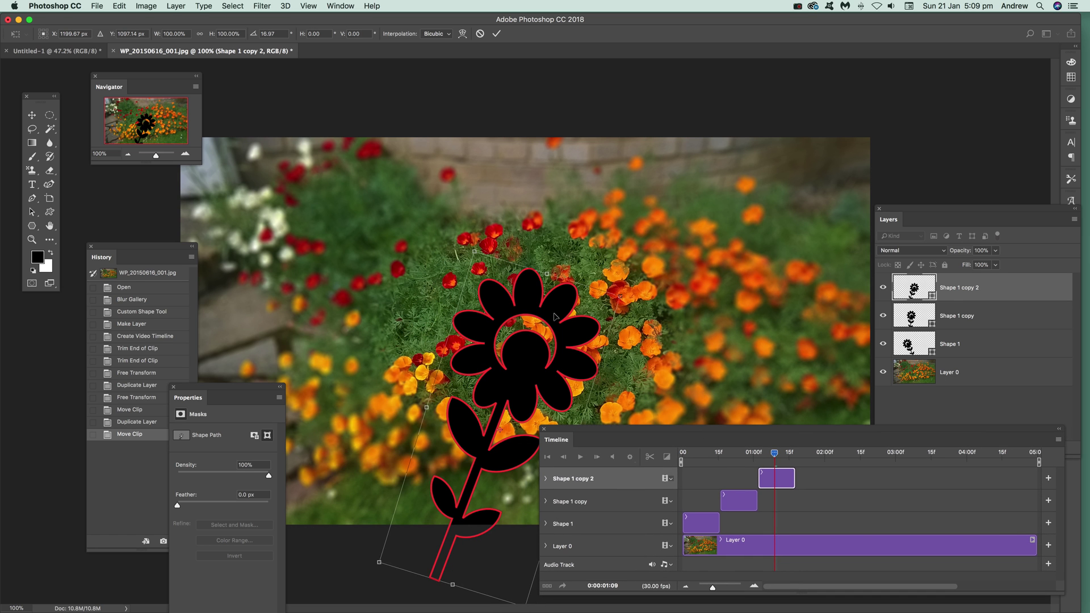
left_click_drag(556, 316, 555, 313)
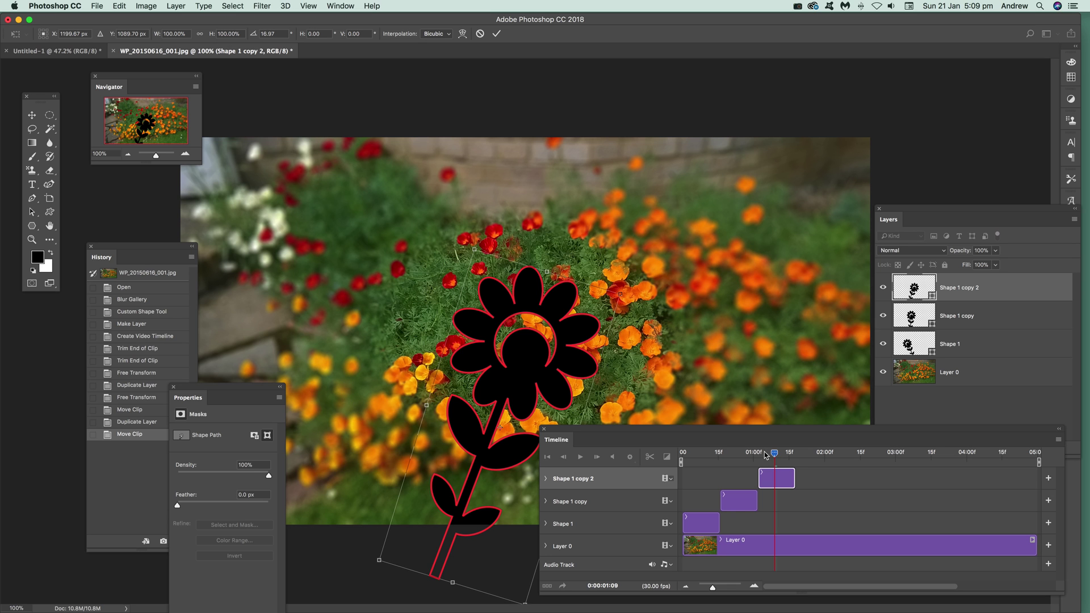
left_click(497, 34)
mouse_move(780, 463)
left_mouse_down()
mouse_move(685, 457)
mouse_move(766, 457)
mouse_move(684, 457)
mouse_move(766, 458)
mouse_move(684, 463)
mouse_move(734, 472)
mouse_move(745, 470)
mouse_move(706, 461)
mouse_move(772, 460)
left_mouse_up()
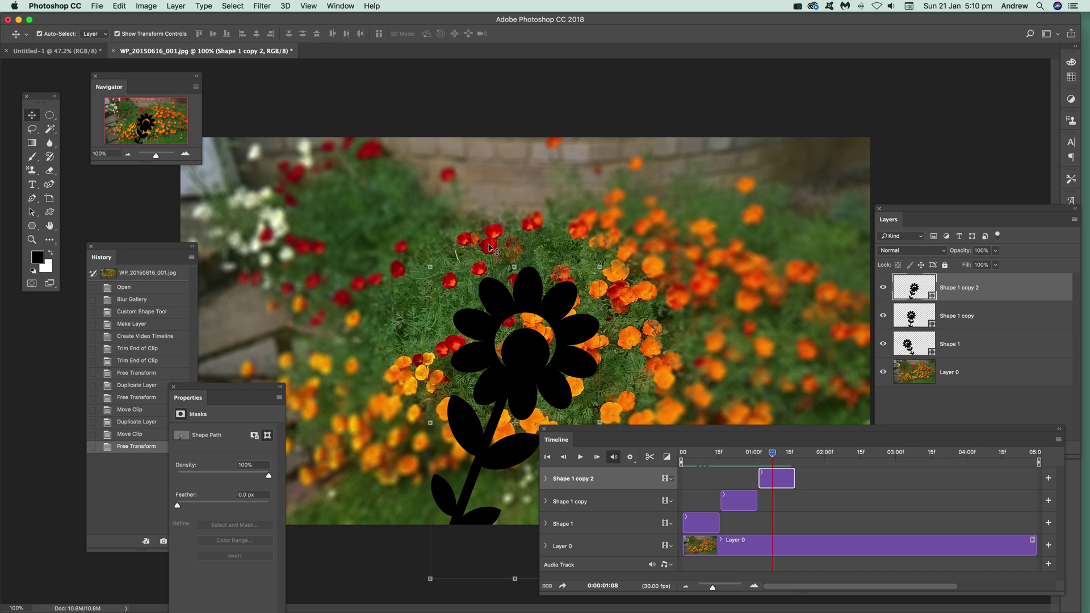
Duplicate the Shape 1 copy layer as Shape 1 copy 3.
left_click(590, 504)
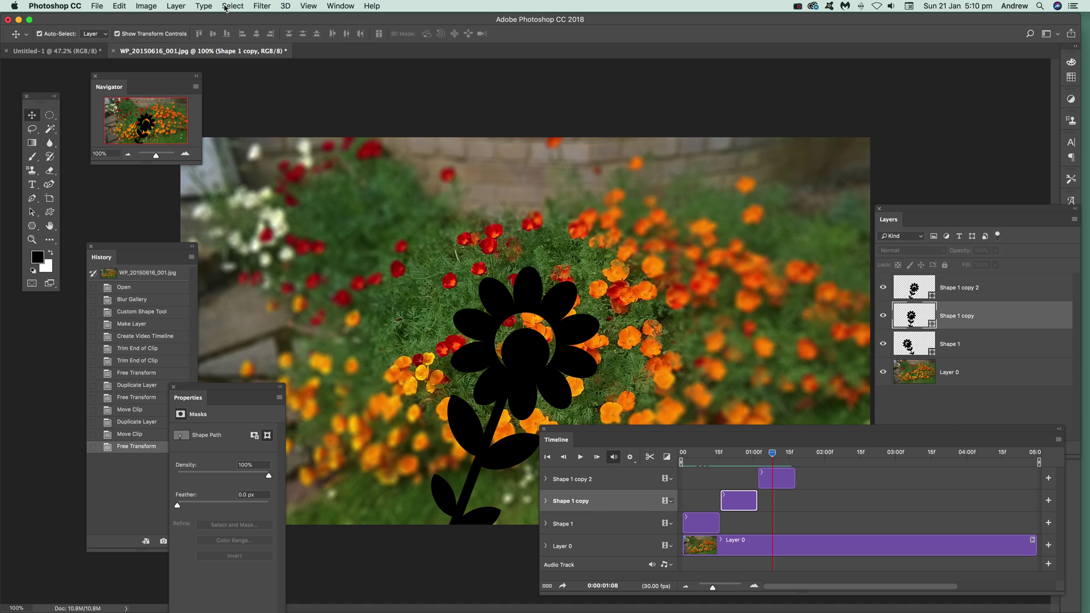
left_click(180, 6)
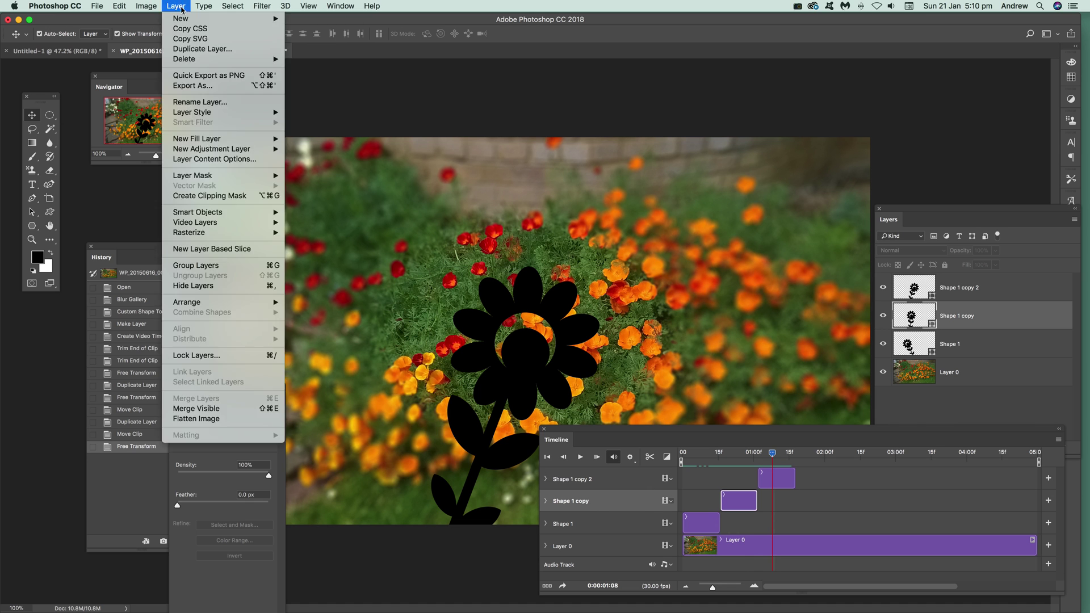
left_click(192, 50)
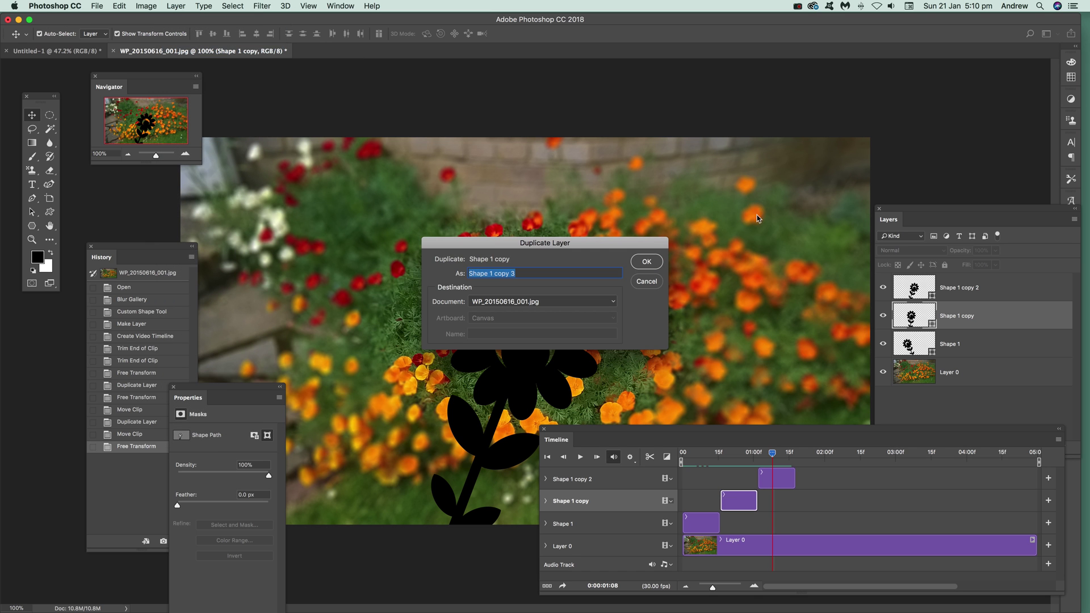
left_click(648, 262)
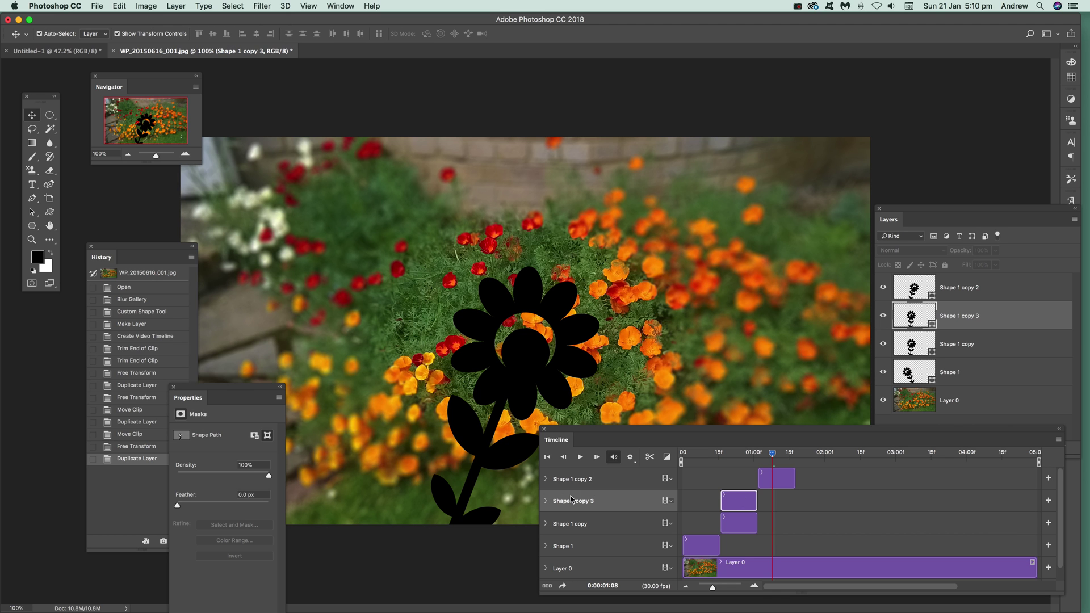
Move Shape 1 copy 3 above Shape 1 copy 2 and place its clip after Shape 1 copy 2's.
left_click(981, 319)
left_click_drag(992, 319, 998, 282)
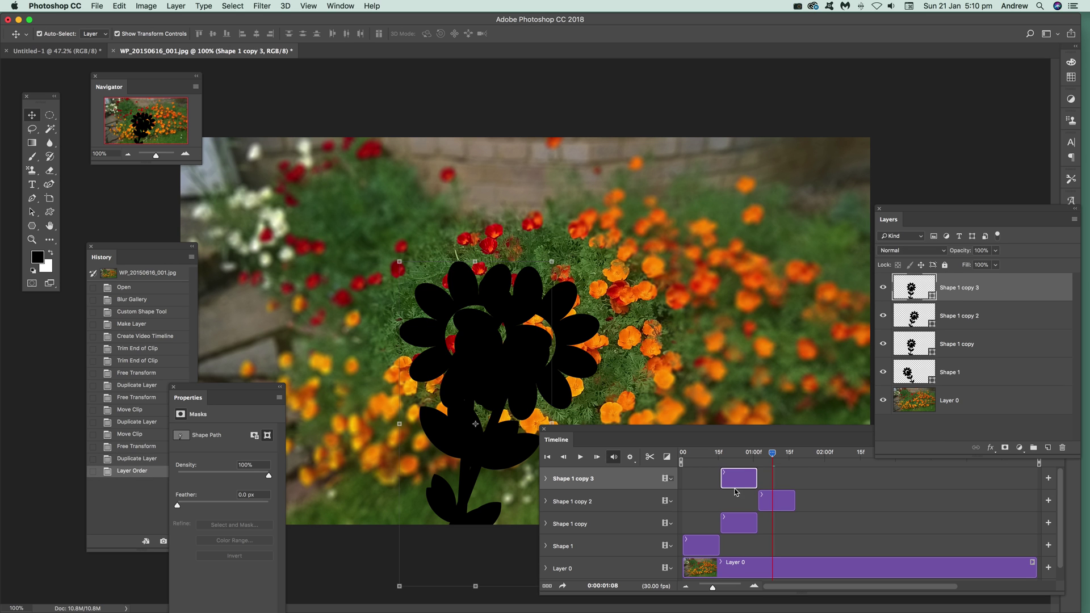
left_click_drag(738, 477, 821, 463)
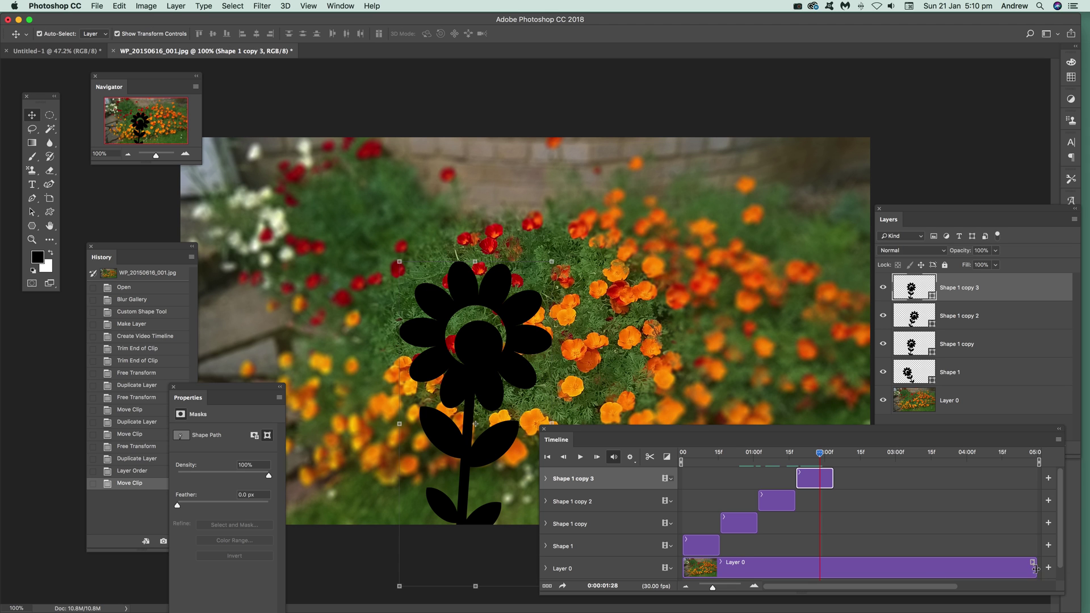
Trim the Layer 0 clip to end at 02:07, alongside the last flower clip, then scrub back.
left_click_drag(1037, 570, 840, 557)
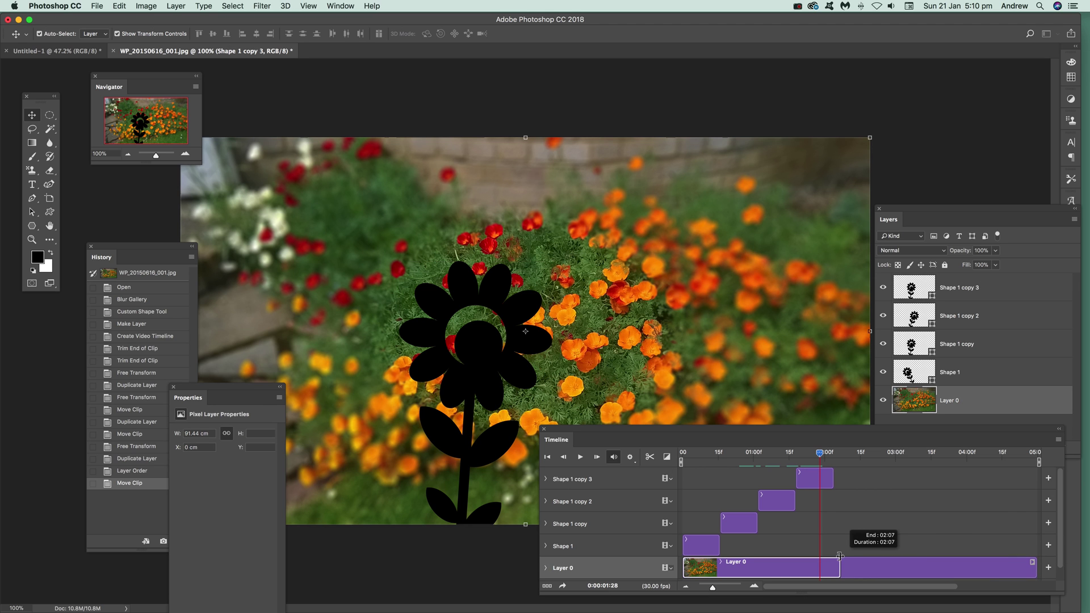
left_click_drag(840, 556, 833, 571)
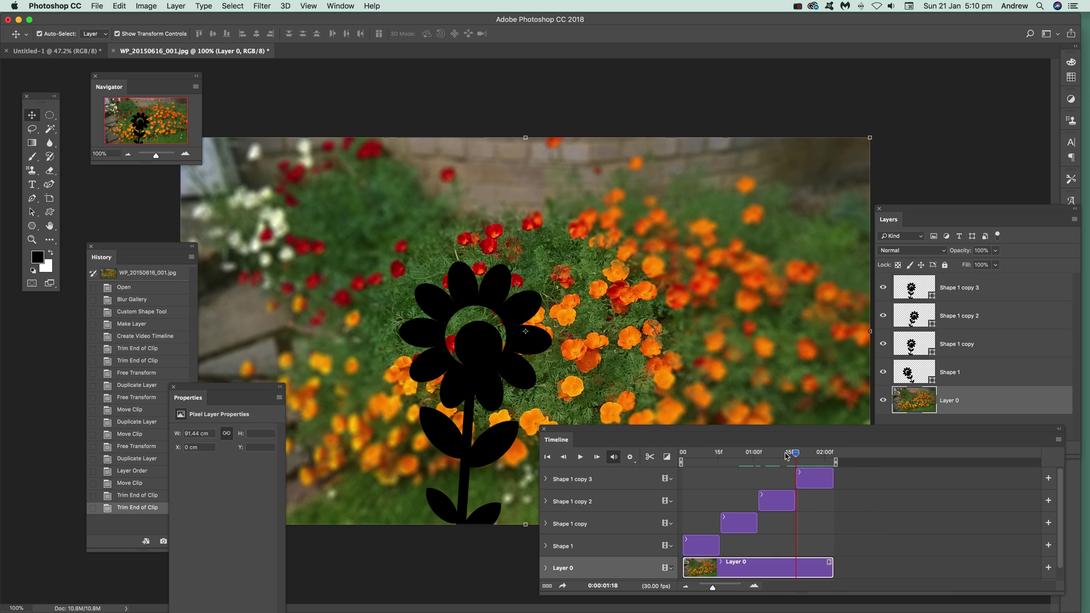
mouse_move(823, 455)
left_mouse_down()
mouse_move(679, 455)
mouse_move(805, 454)
left_mouse_up()
Open Export > Save for Web (Legacy) keeping GIF as the format.
left_click(97, 5)
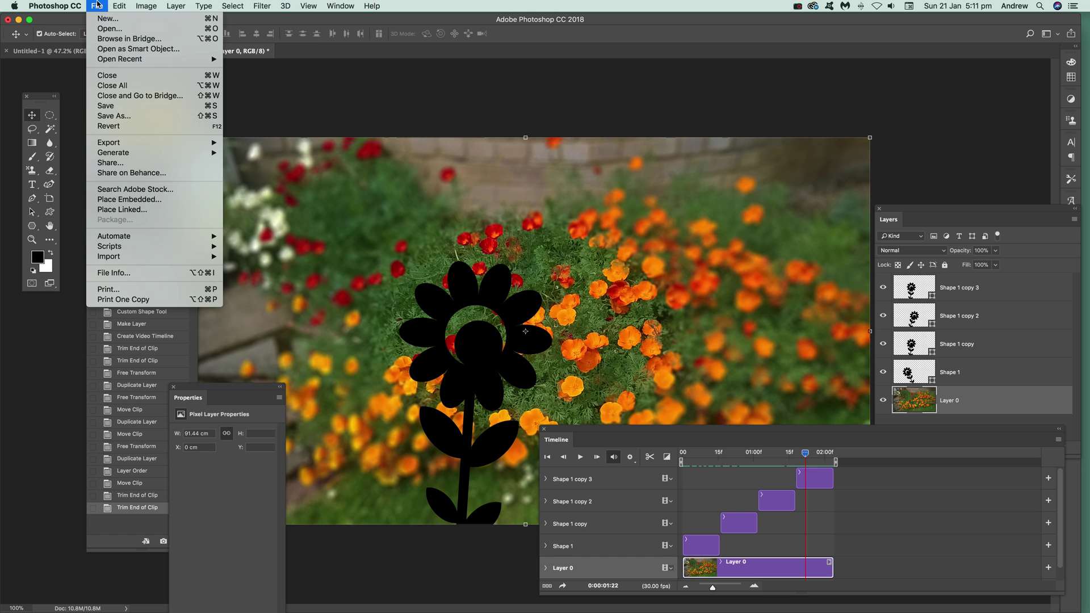
mouse_move(154, 143)
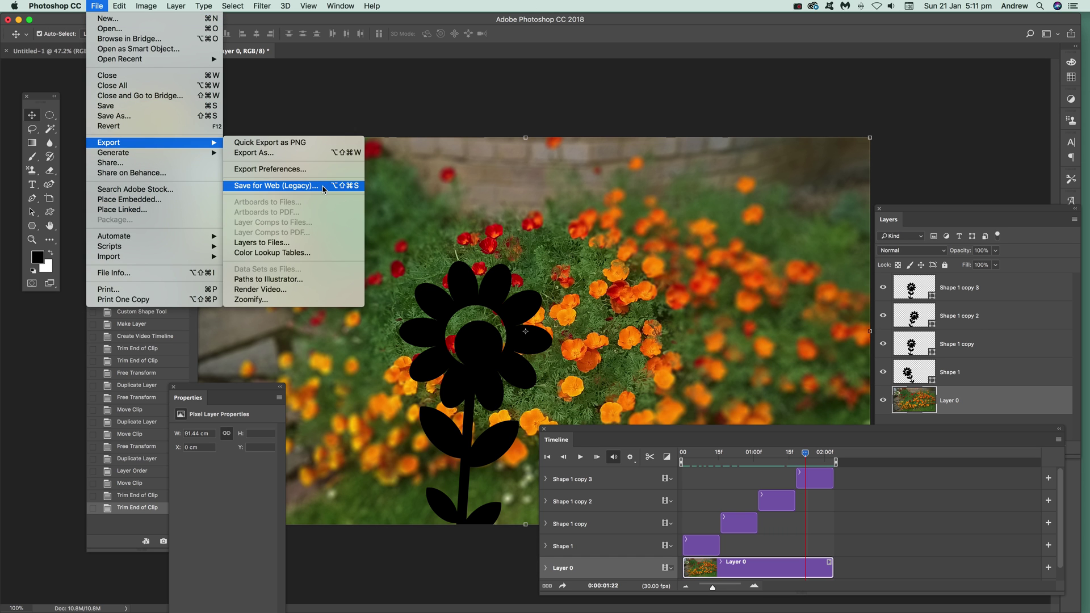
left_click(323, 190)
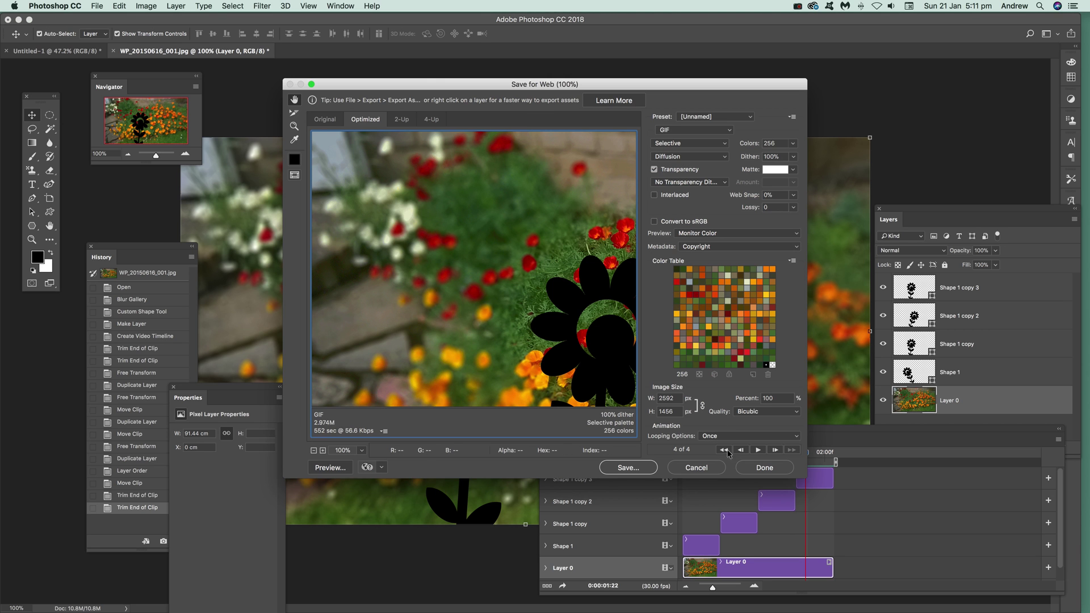
left_click(693, 132)
left_click(693, 133)
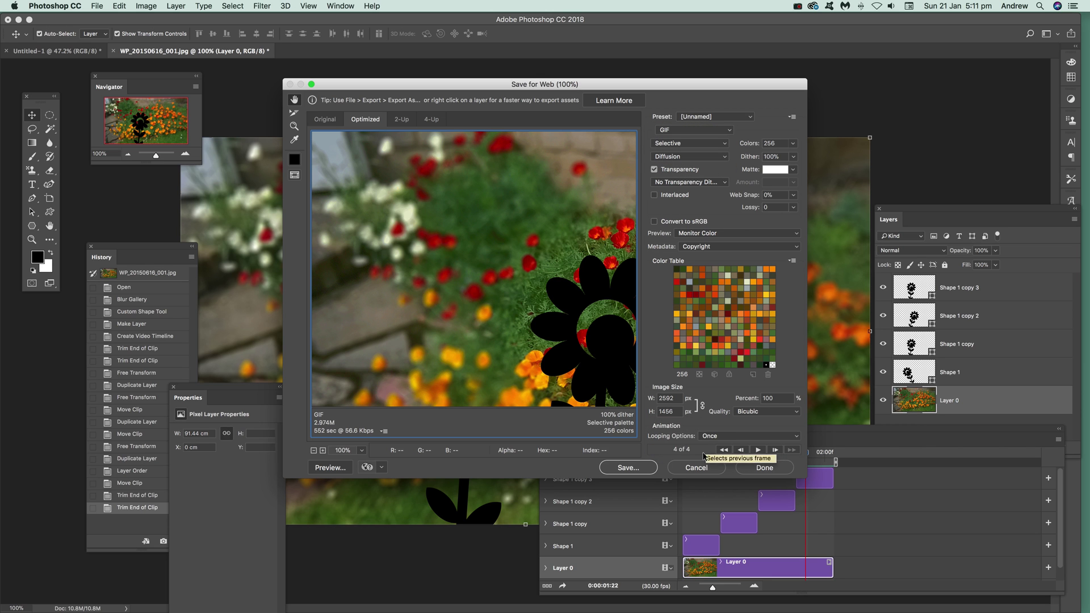
Preview the animation, set Looping Options to Forever, and proceed to save.
left_click(758, 450)
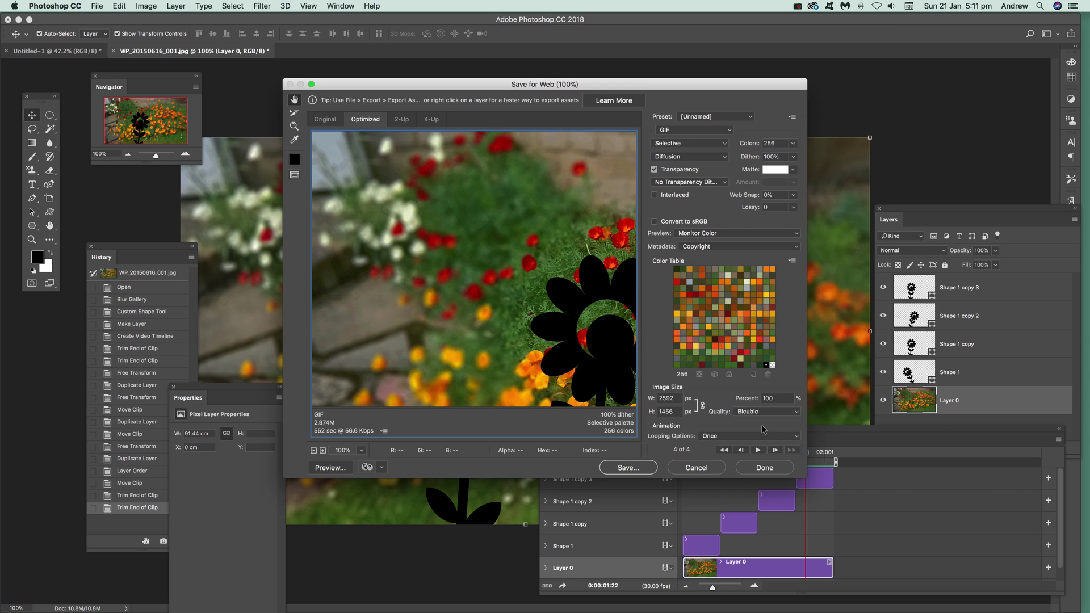
left_click(721, 438)
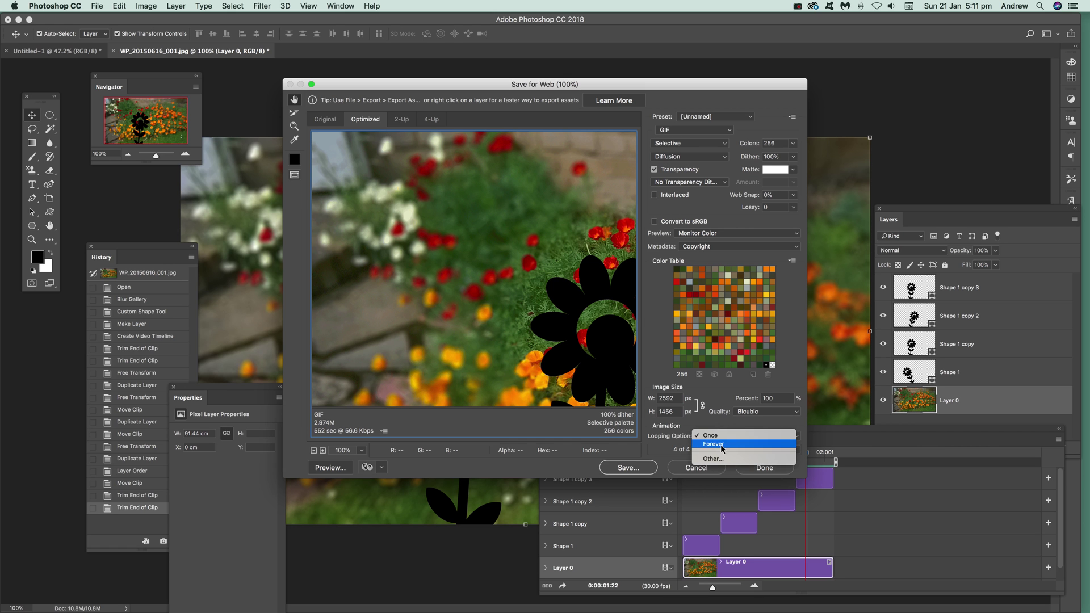
left_click(717, 444)
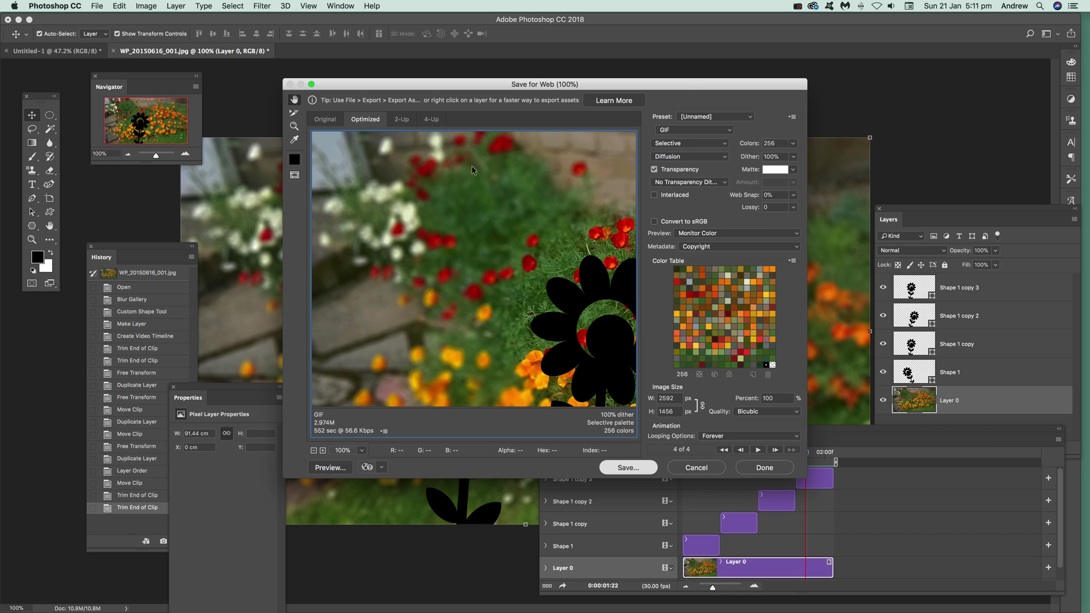
left_click(628, 468)
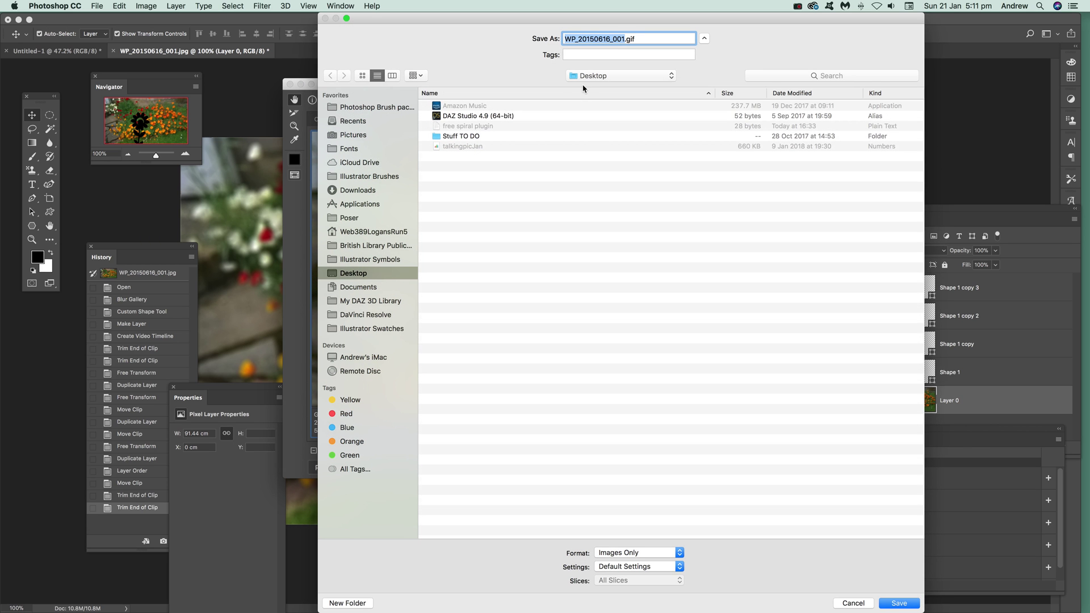
Save WP_20150616_001.gif to the Desktop as Images Only.
left_click(906, 604)
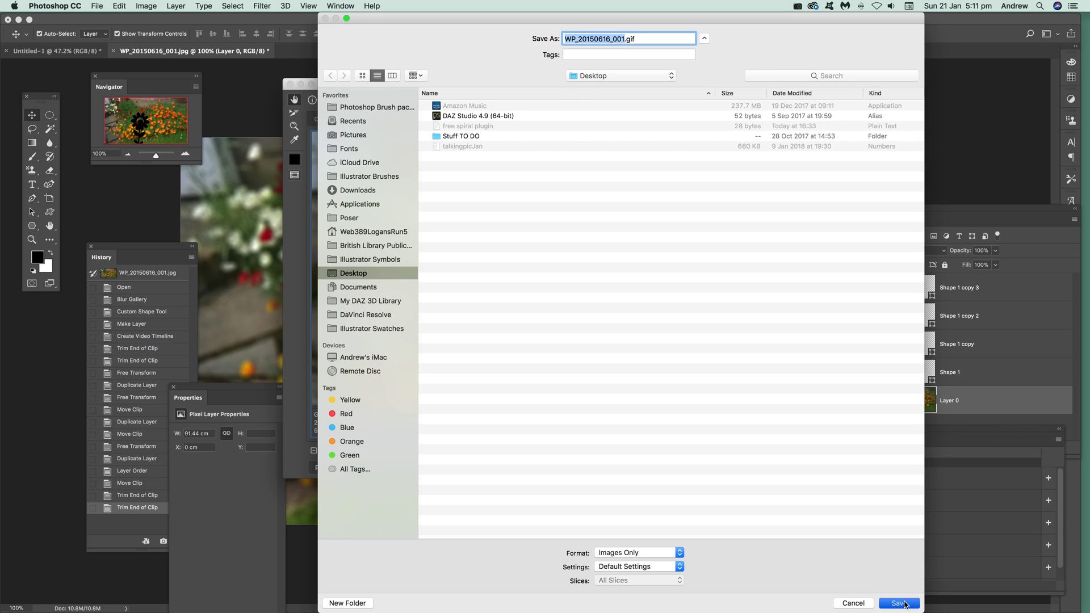